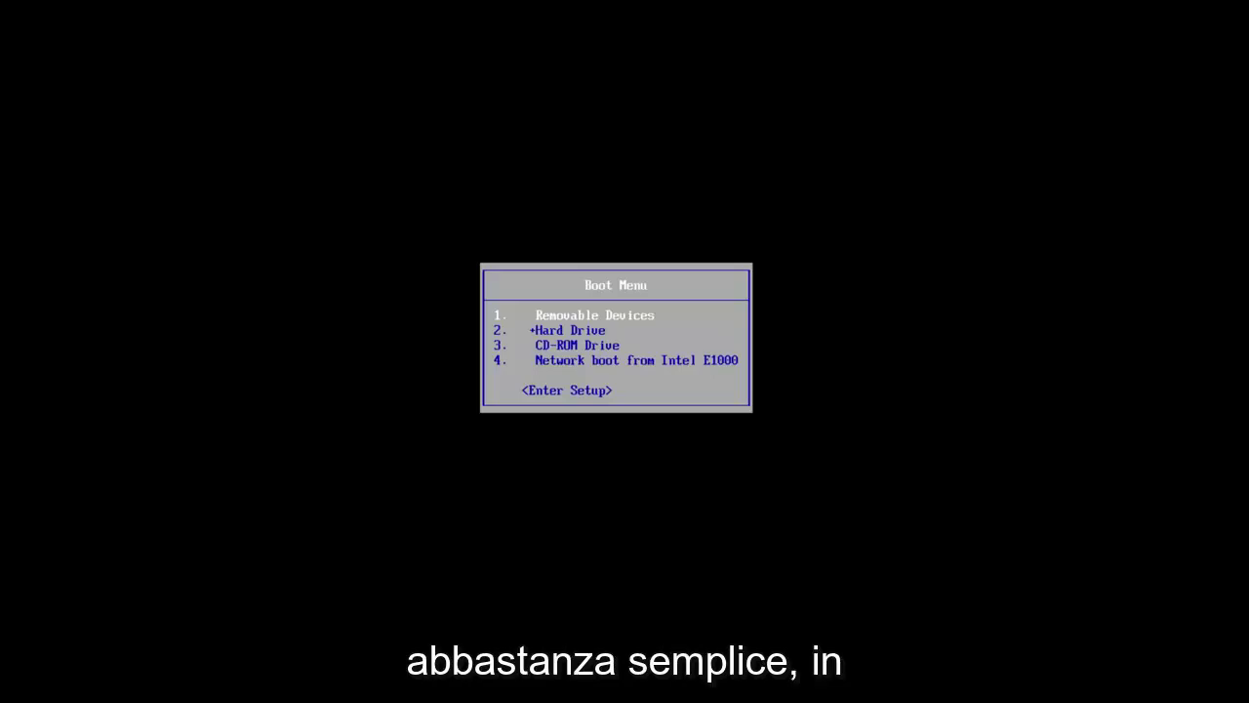
# Boot the computer from the CD-ROM drive to start the Windows 7 installation disc
pyautogui.press('Down')
pyautogui.press('Down')
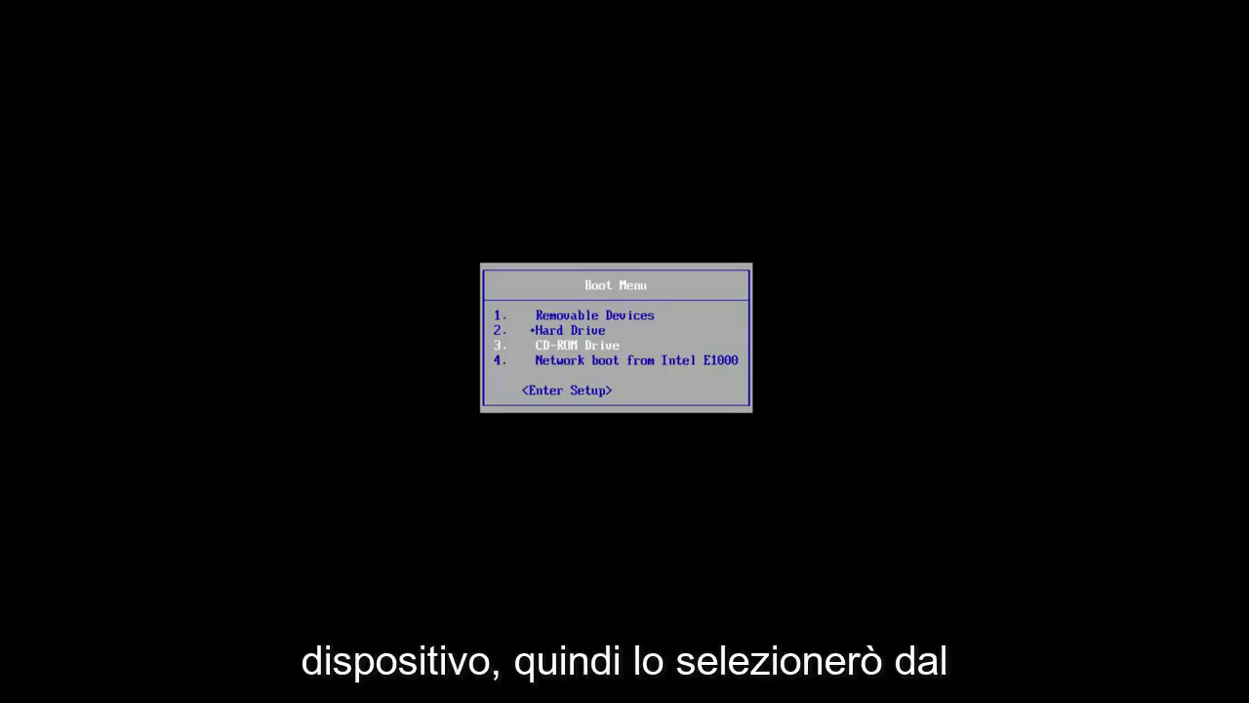
pyautogui.press('3')
pyautogui.press('Return')
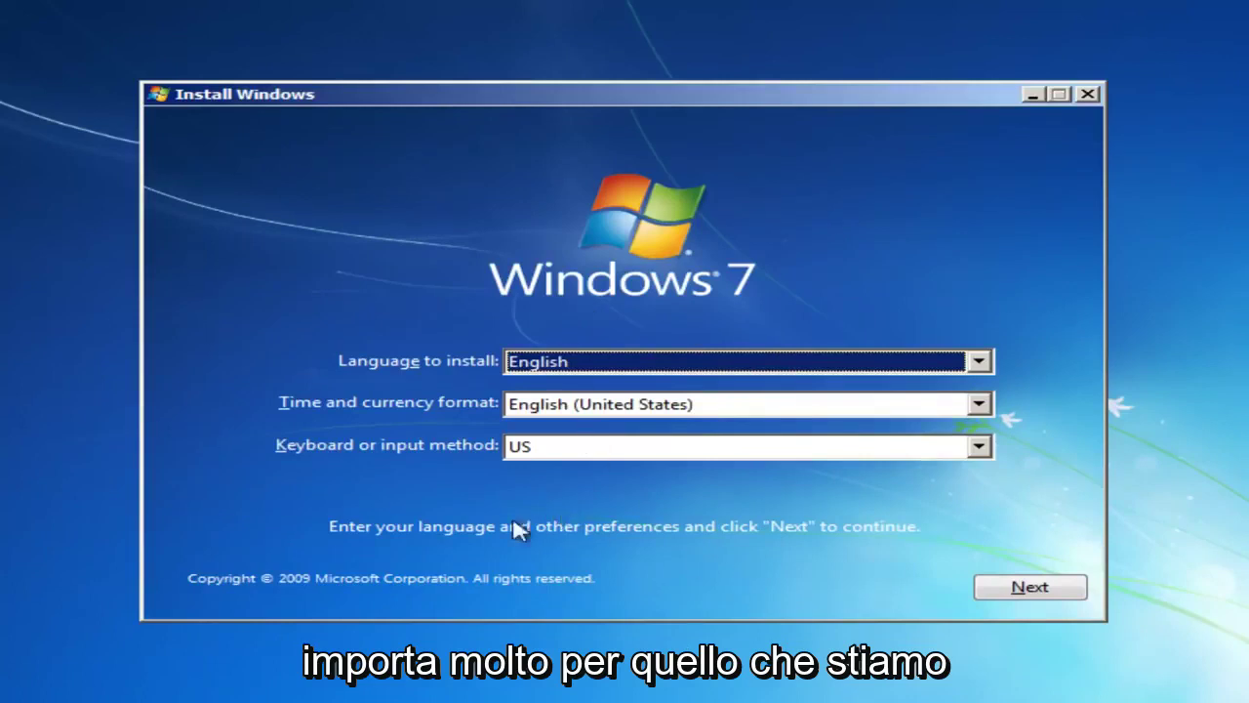
# Accept the default language settings, choose to repair the computer, and continue with the recovery tools for Windows 7 on Local Disk (C:)
pyautogui.click(1030, 587)
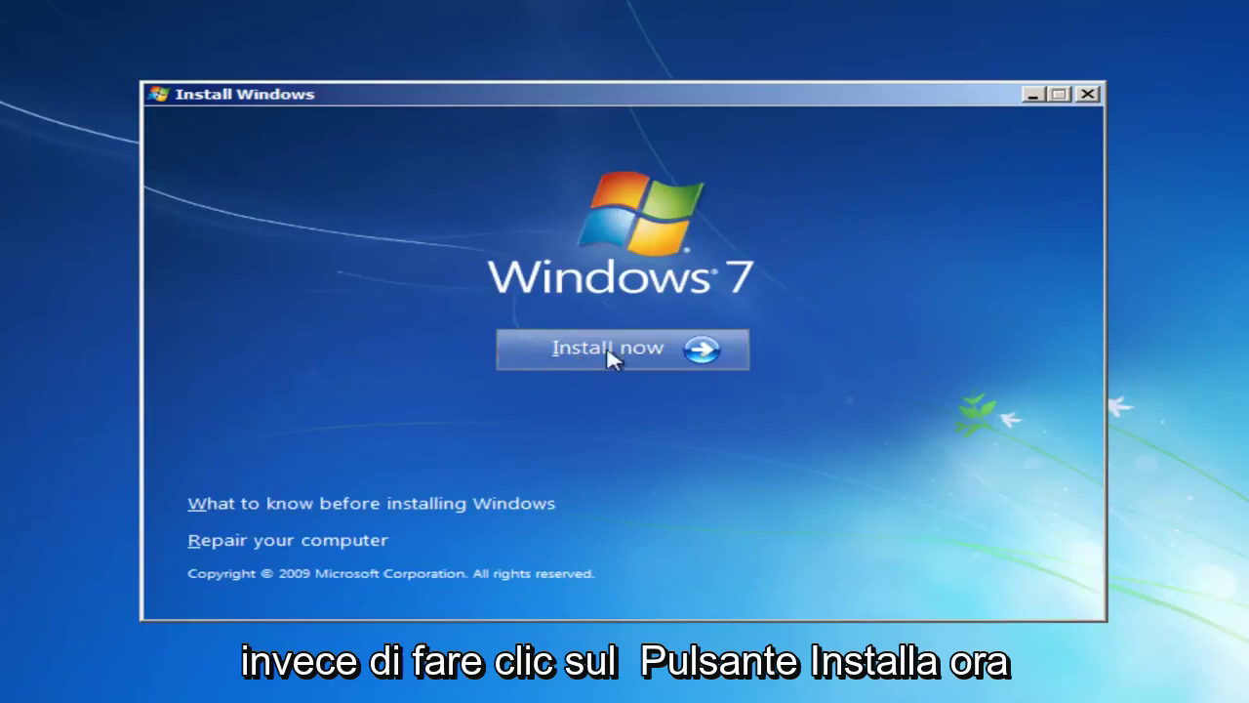
pyautogui.click(250, 543)
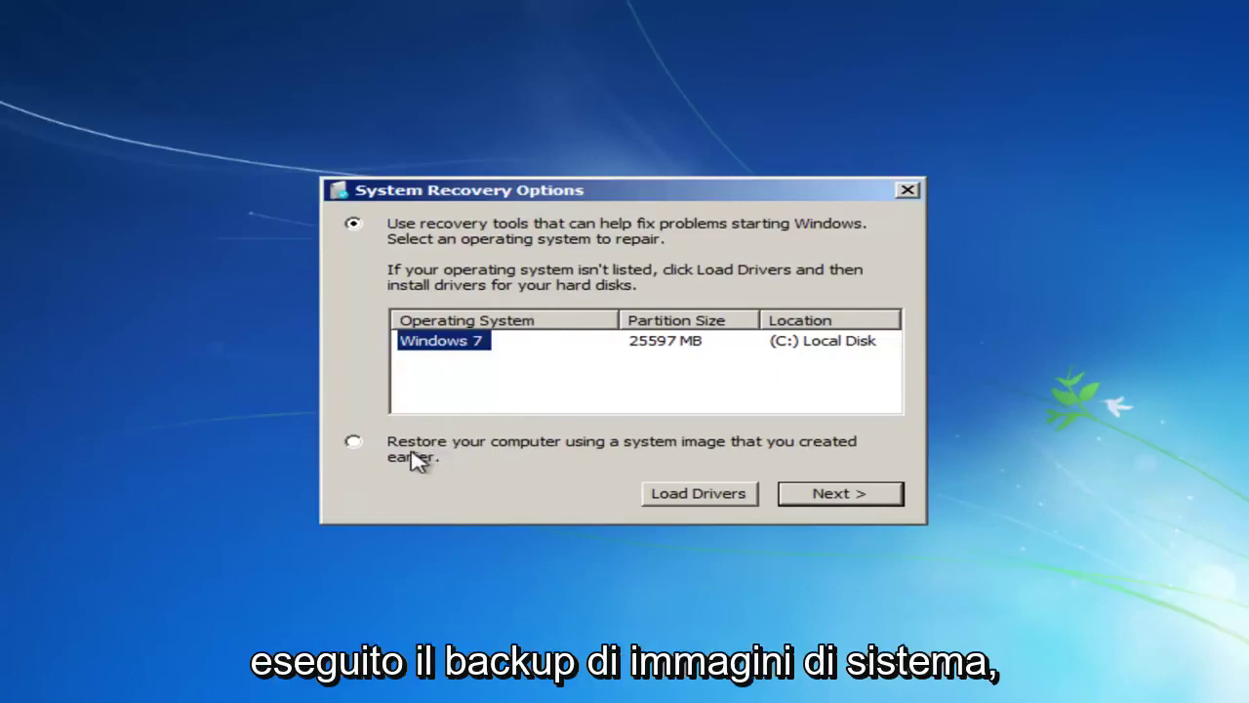
pyautogui.click(353, 441)
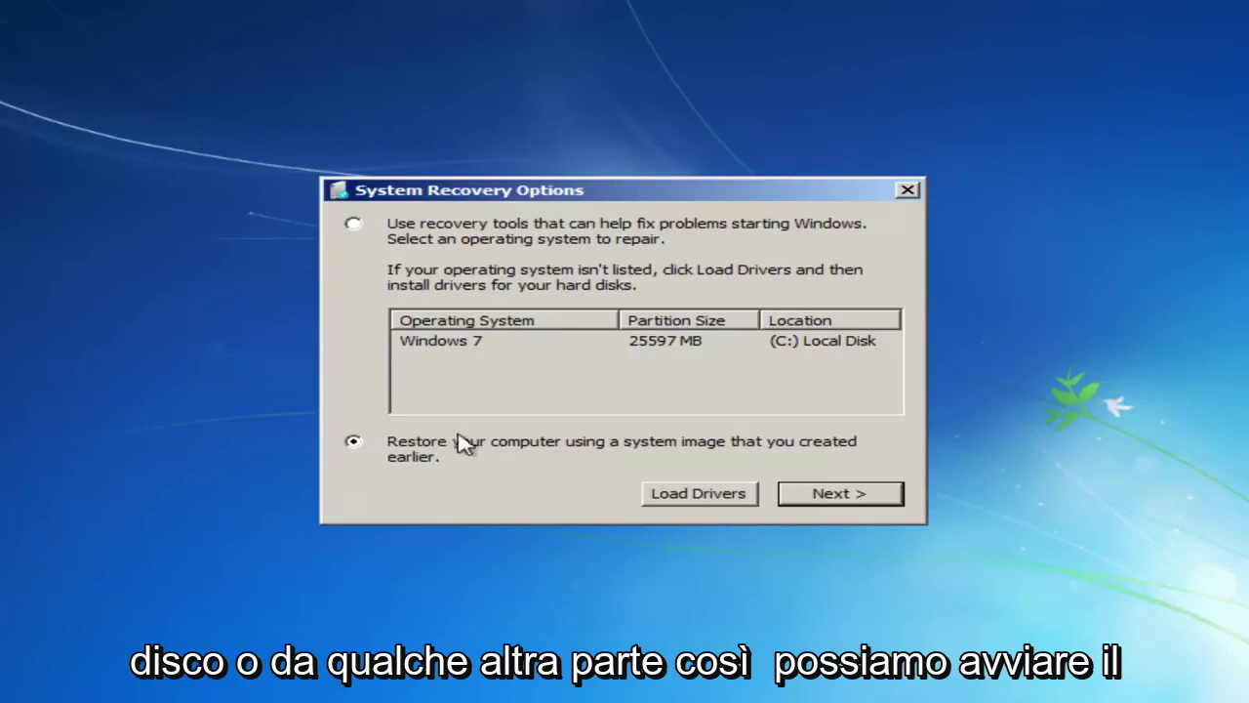
pyautogui.click(354, 224)
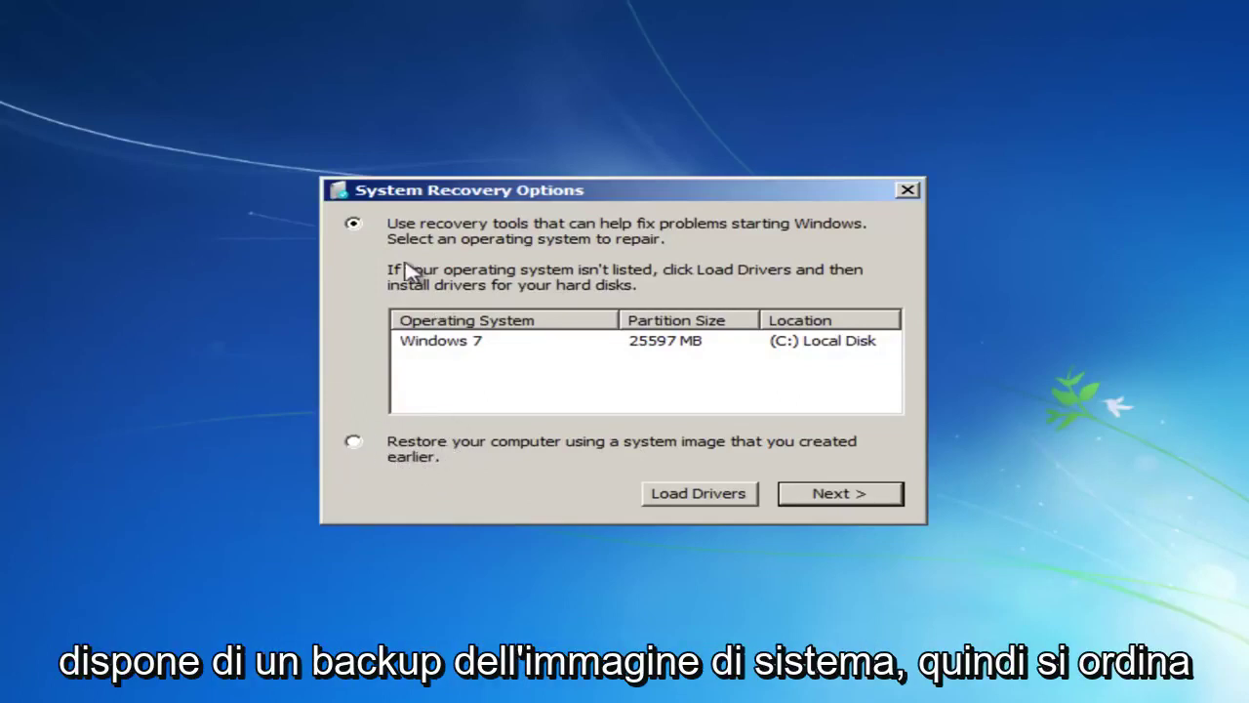
pyautogui.click(434, 346)
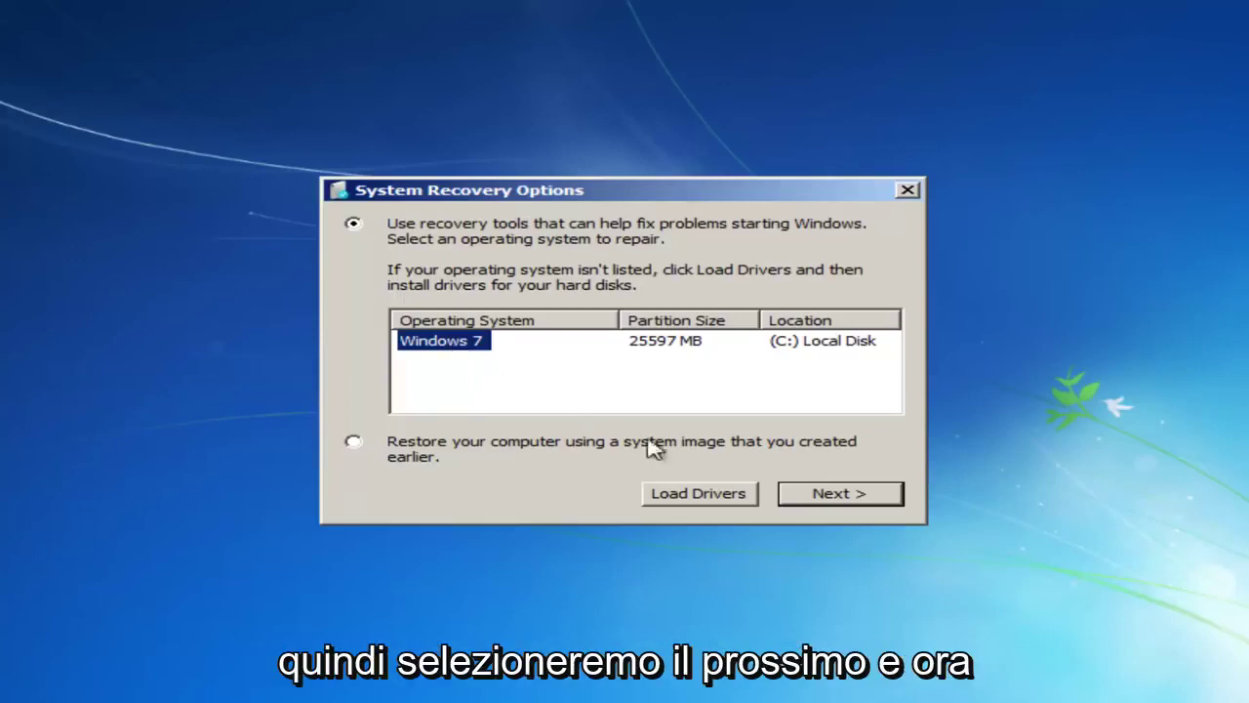
pyautogui.click(841, 495)
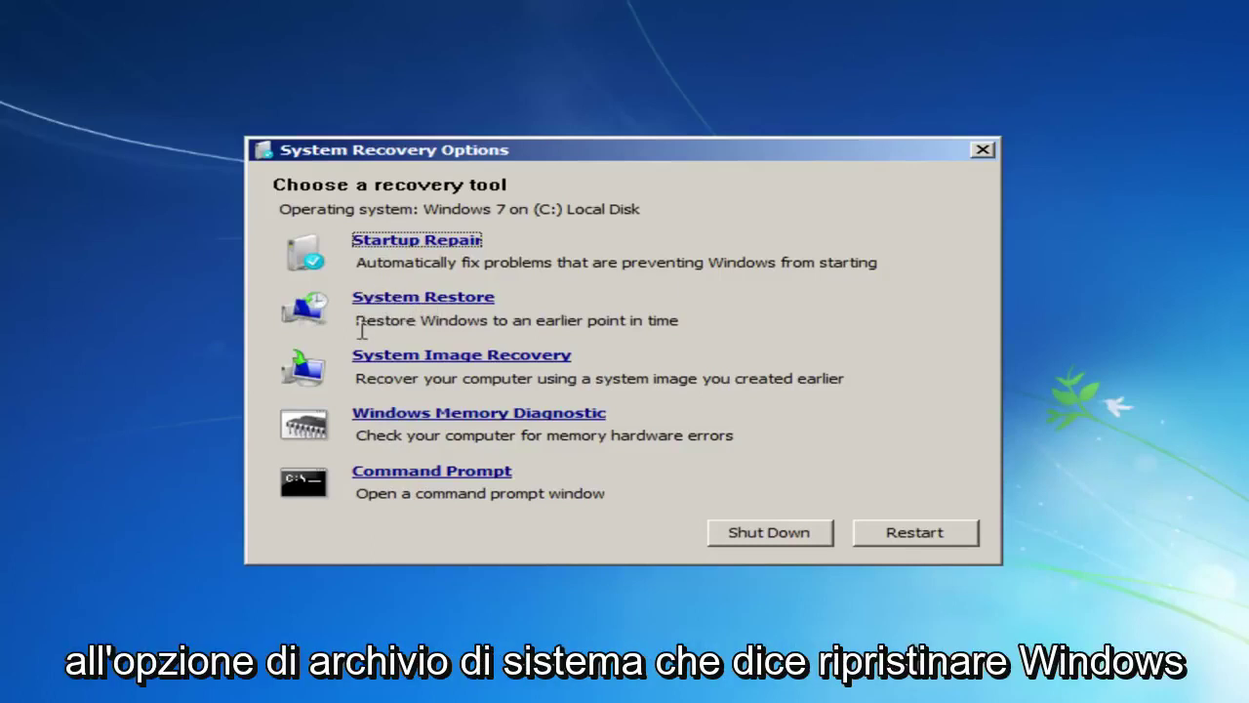
# Try System Restore with the 10/28/2017 "Installed VMware Tools" restore point as far as the confirmation page, and cancel it
pyautogui.click(402, 304)
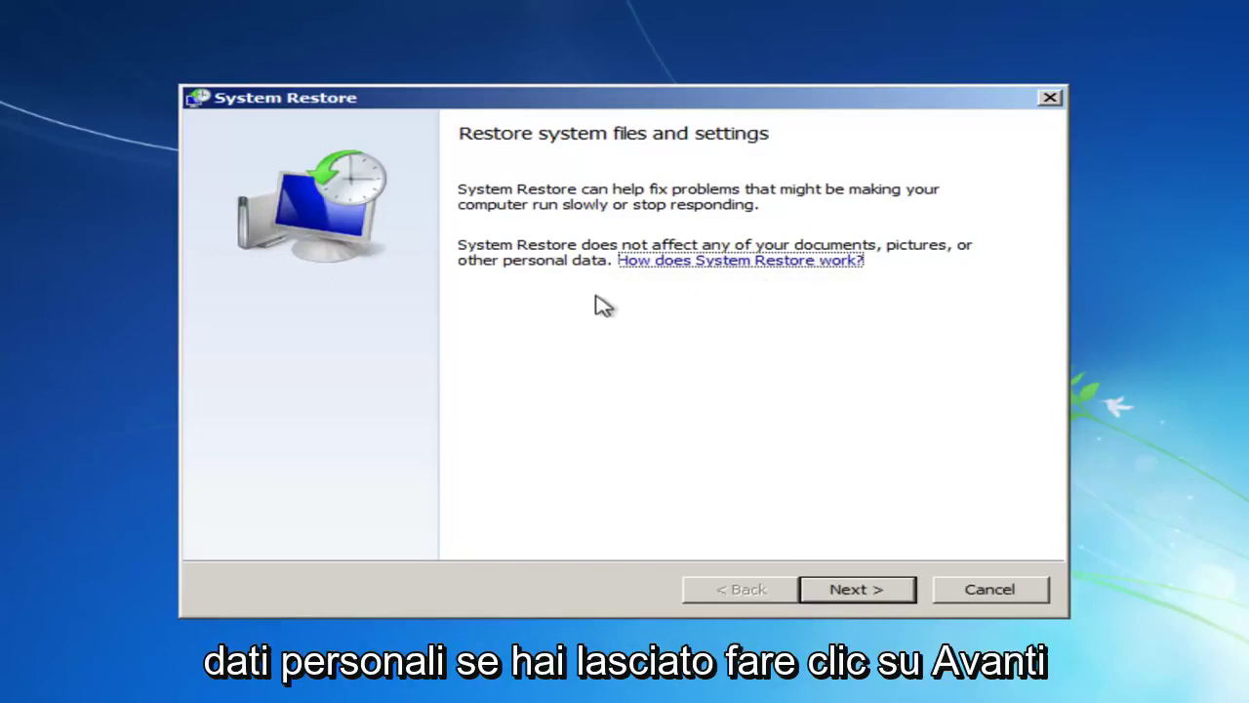
pyautogui.click(830, 595)
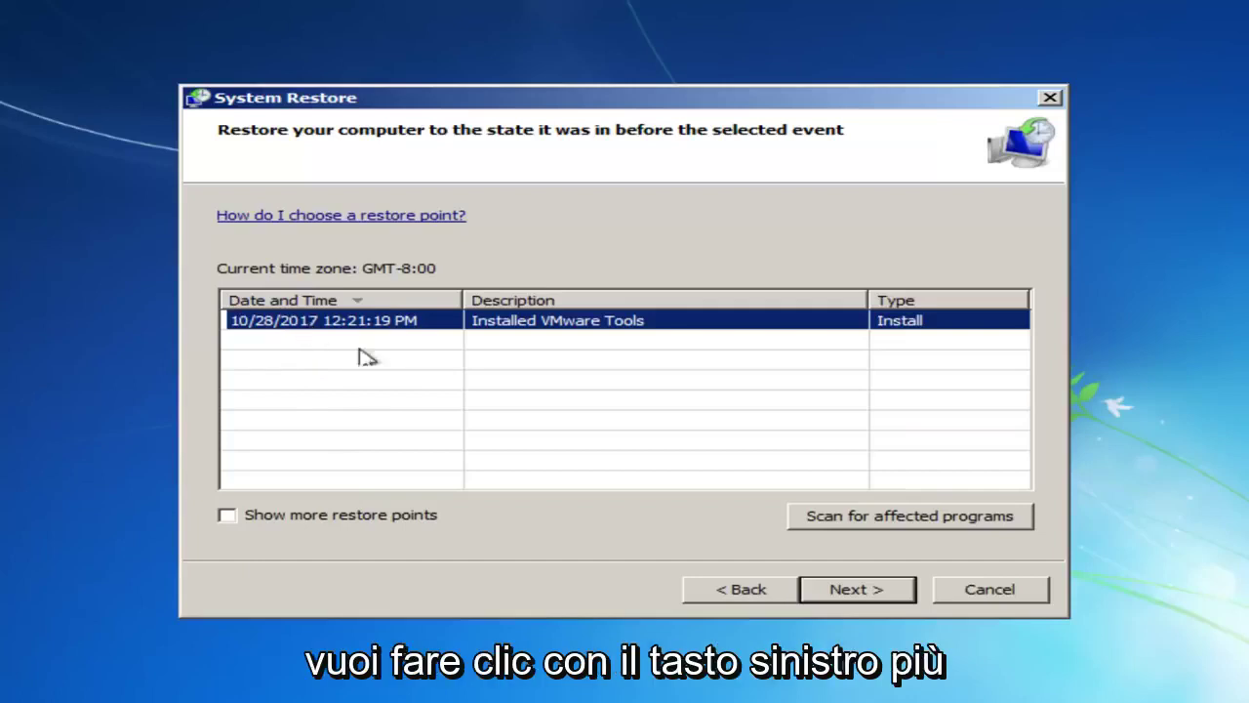
pyautogui.click(844, 594)
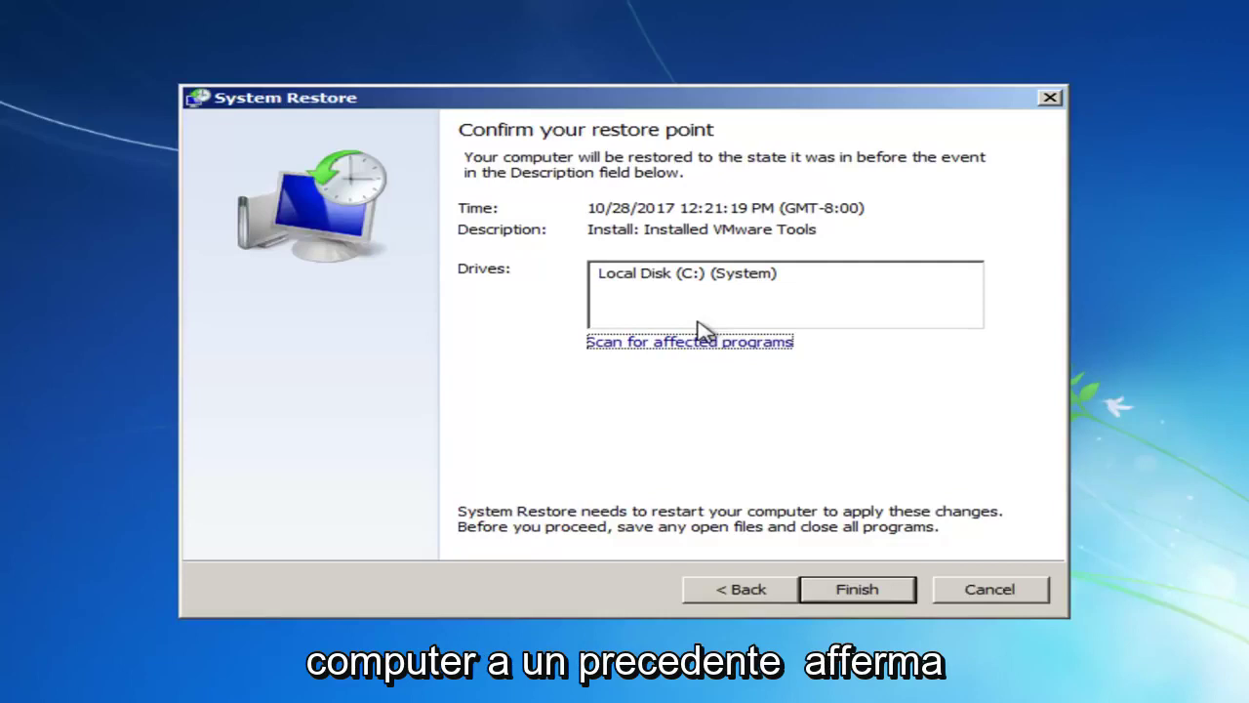
pyautogui.click(738, 607)
pyautogui.click(738, 607)
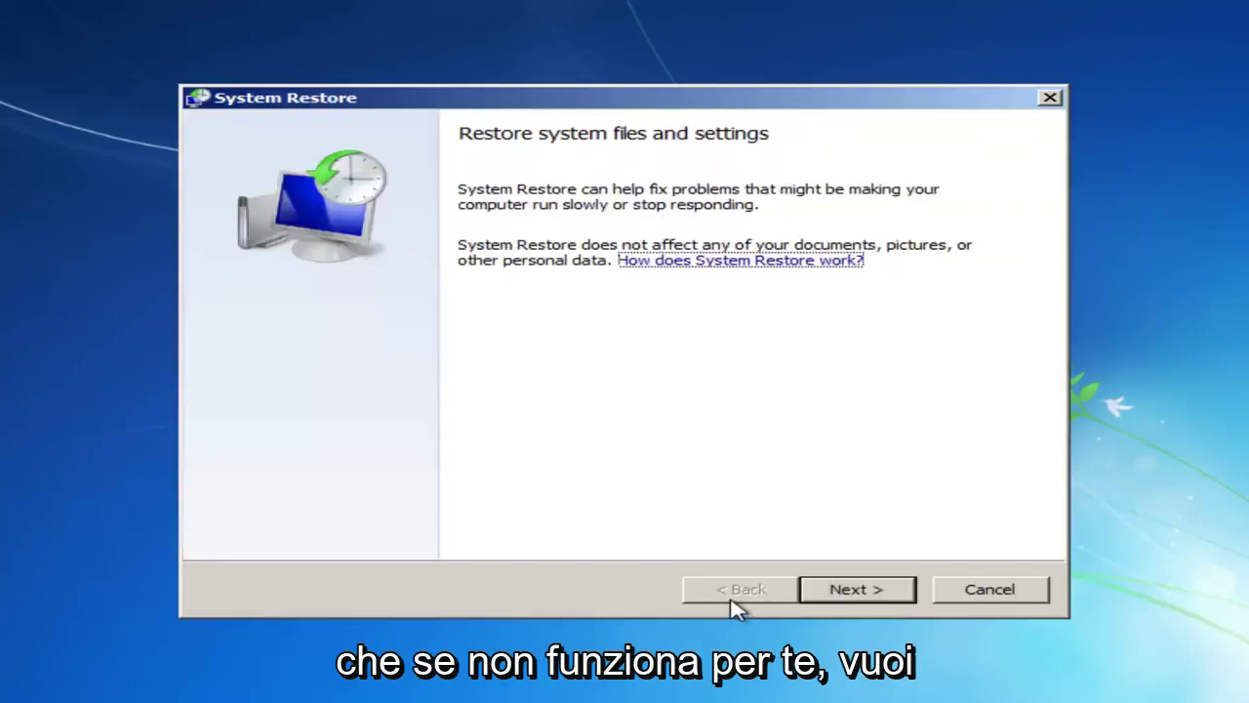
pyautogui.click(1043, 596)
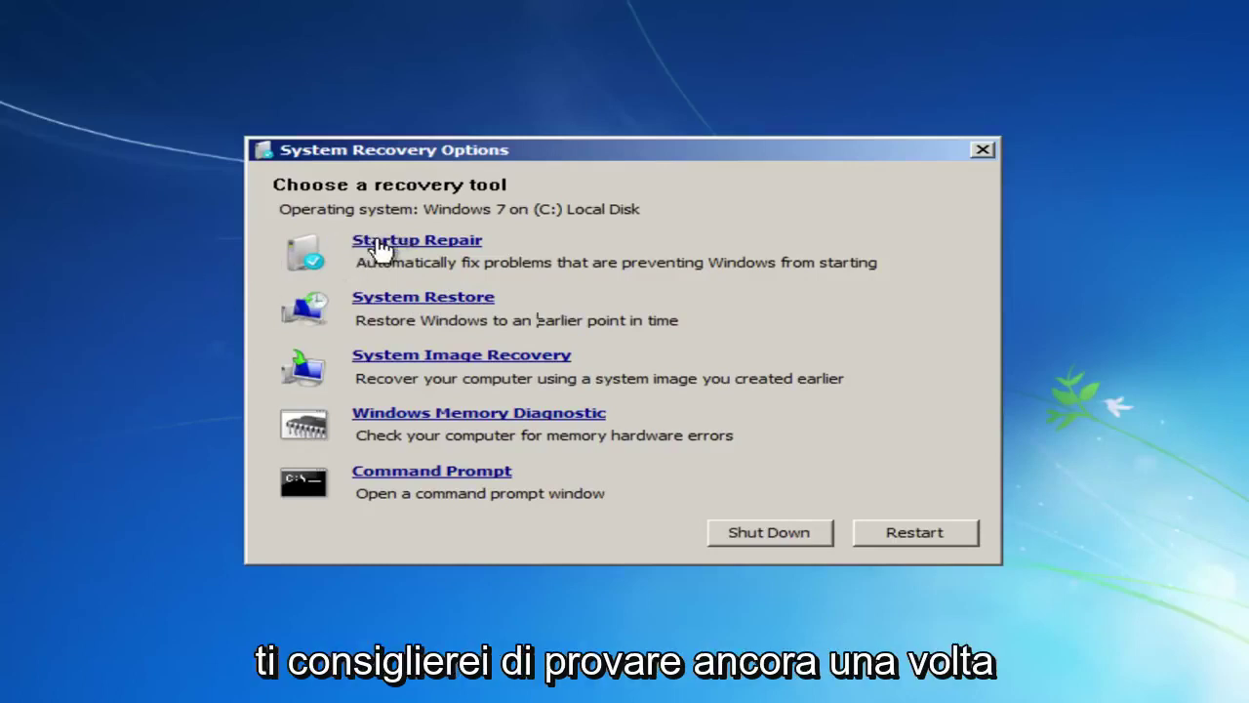
# Run Startup Repair on the Windows 7 installation and close its report to return to the recovery tools
pyautogui.click(449, 242)
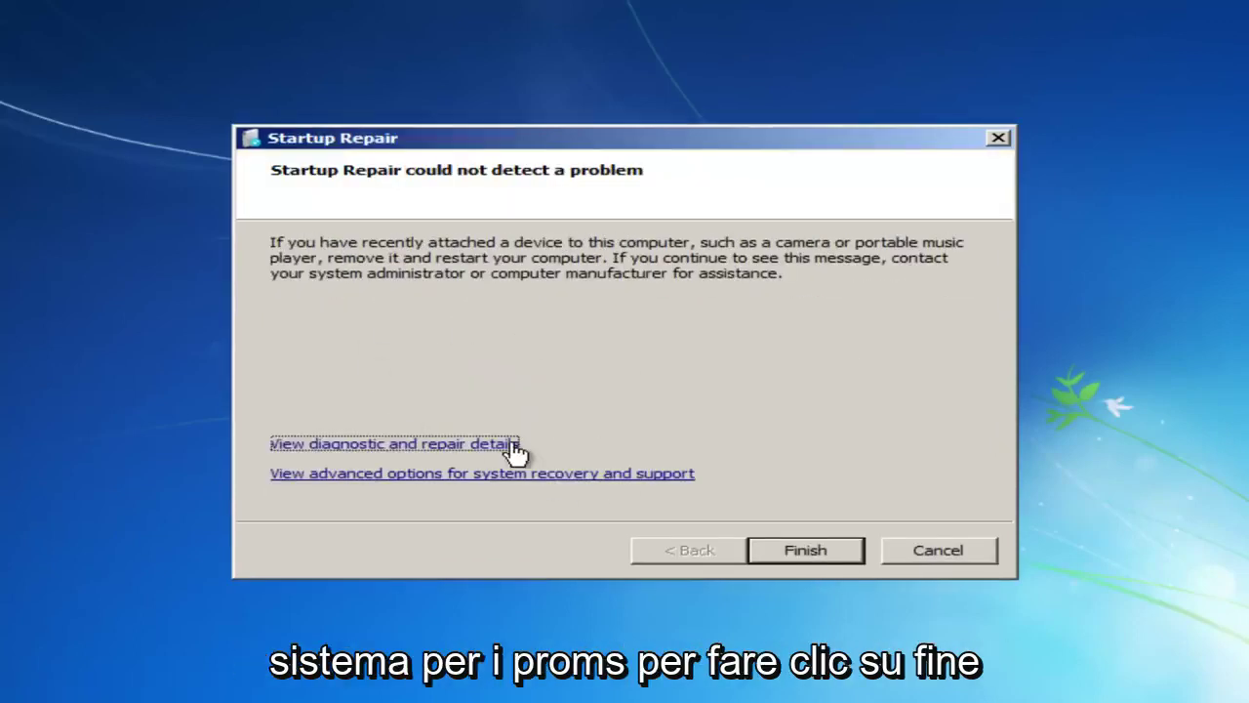
pyautogui.click(924, 552)
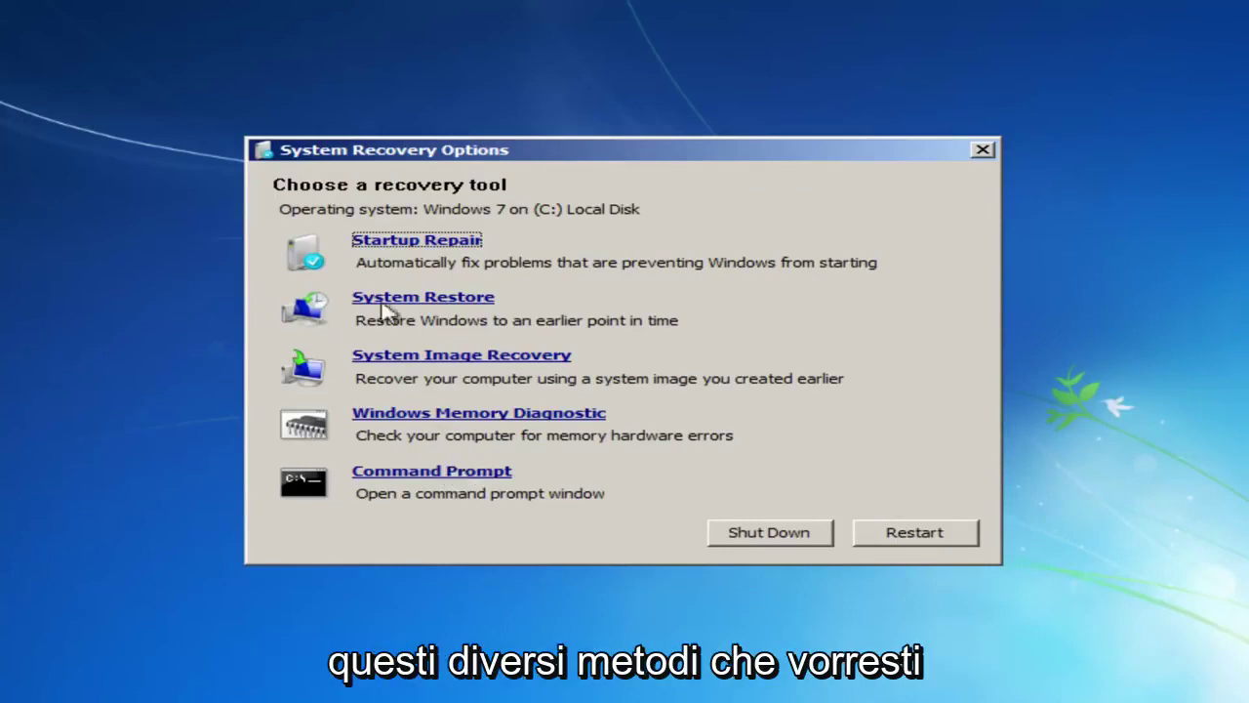
# Open the recovery Command Prompt and check and fix the C: drive with chkdsk C: /f
pyautogui.click(404, 484)
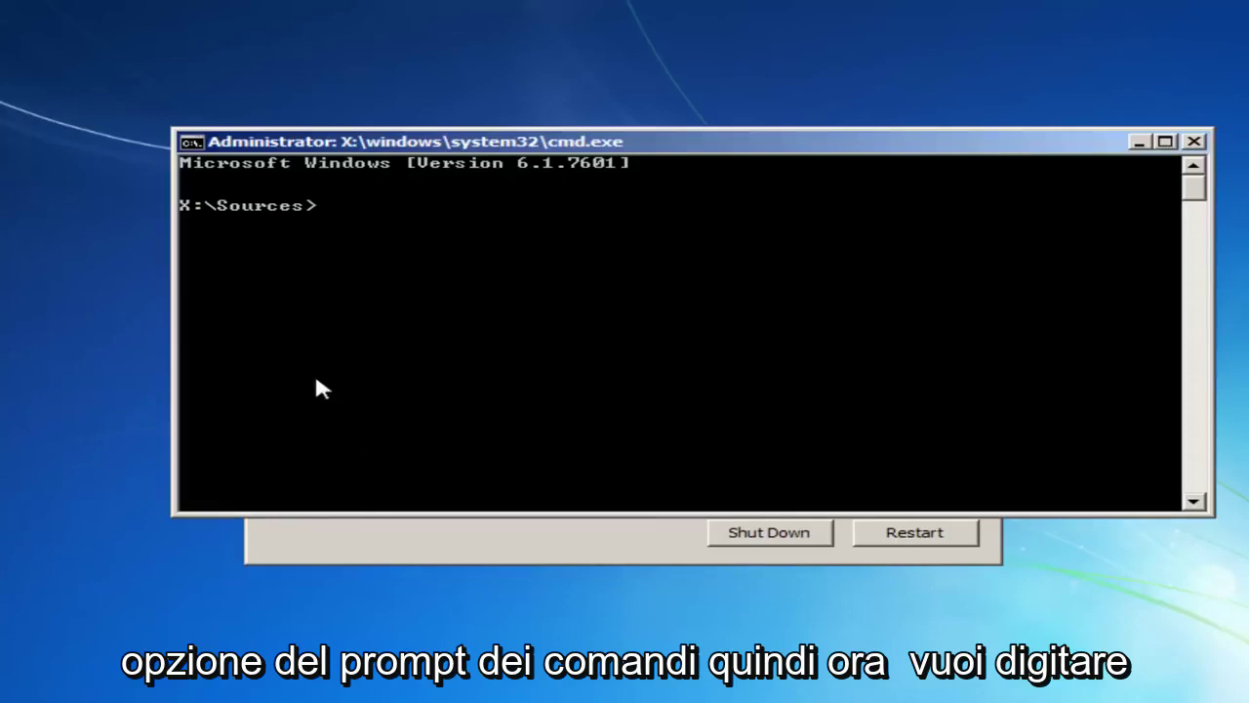
pyautogui.write('ch')
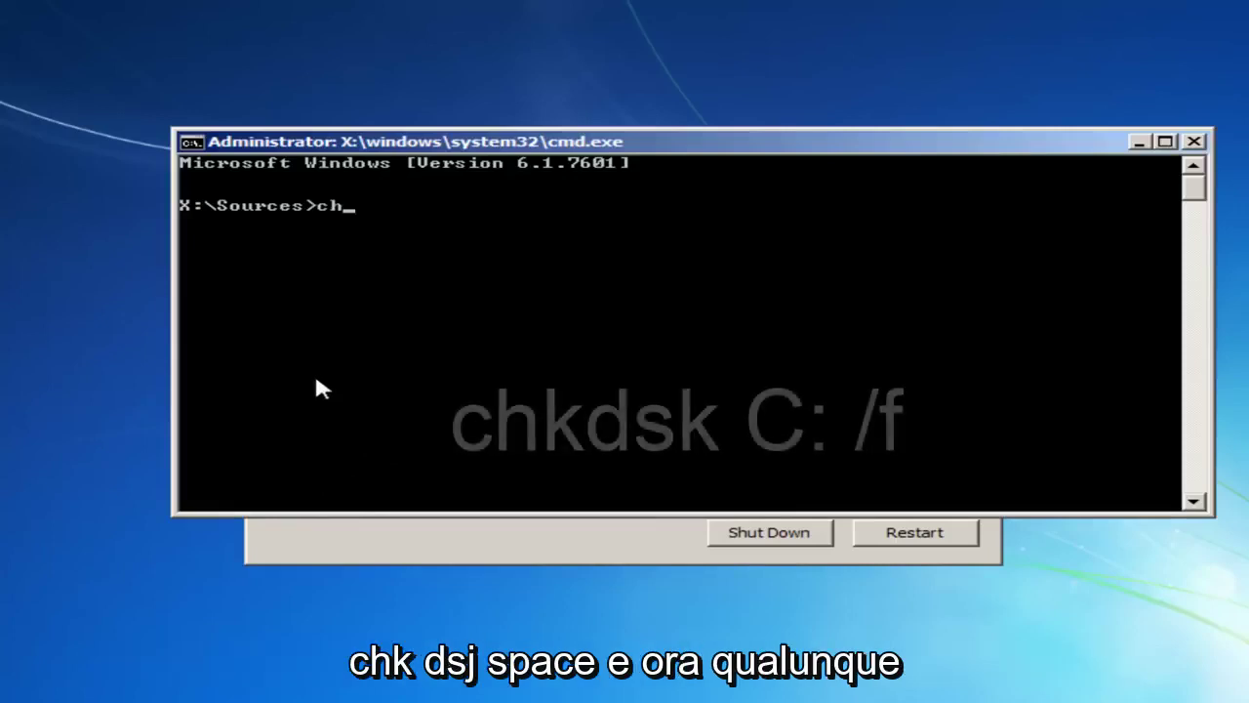
pyautogui.write('kdsk')
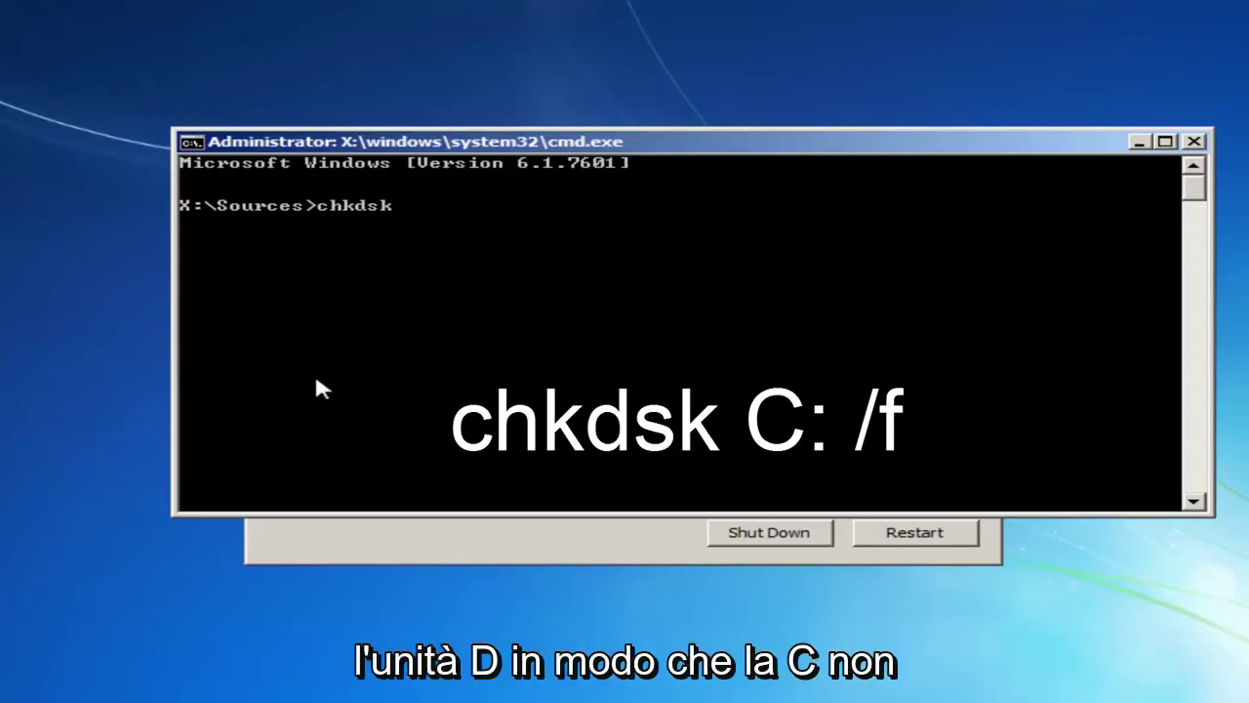
pyautogui.write('C')
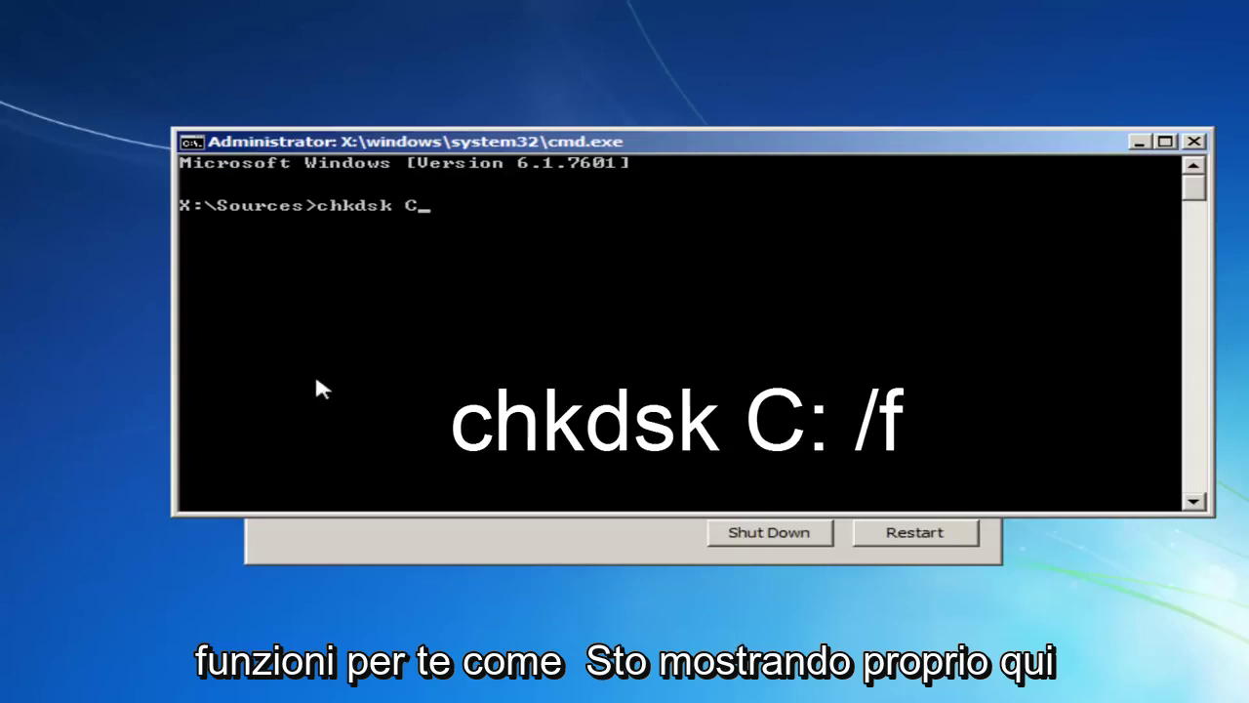
pyautogui.write(':')
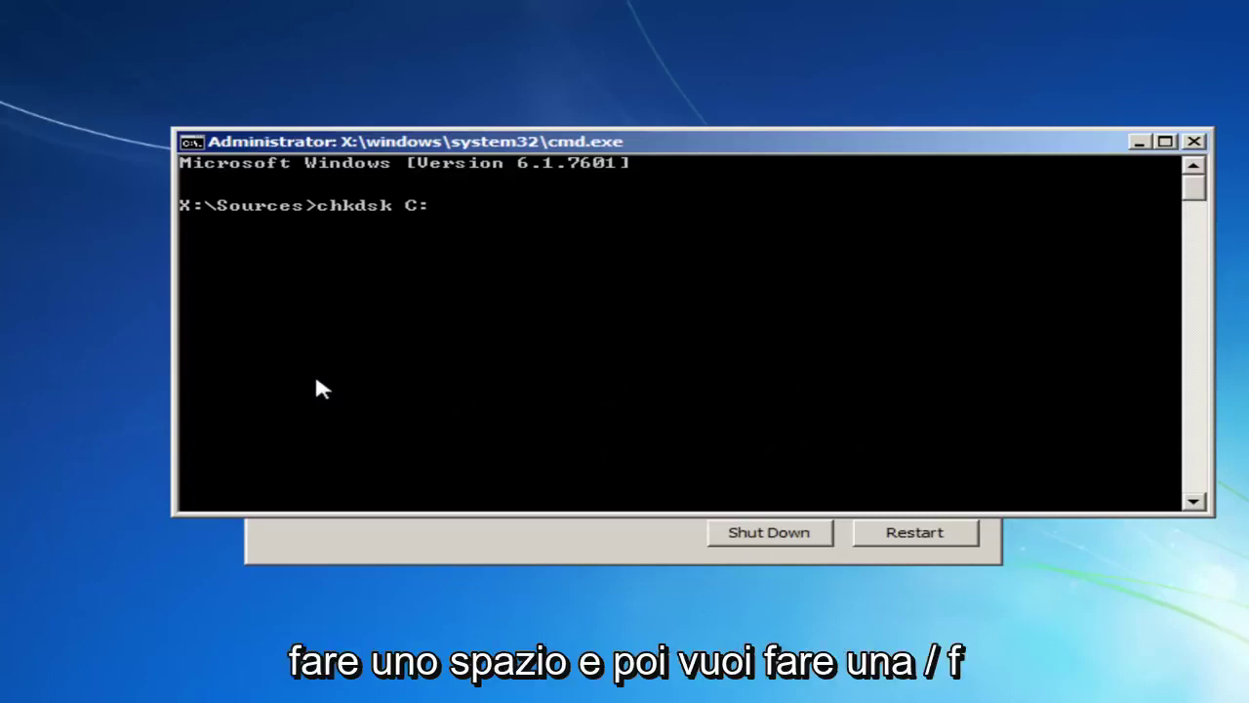
pyautogui.write(' /f')
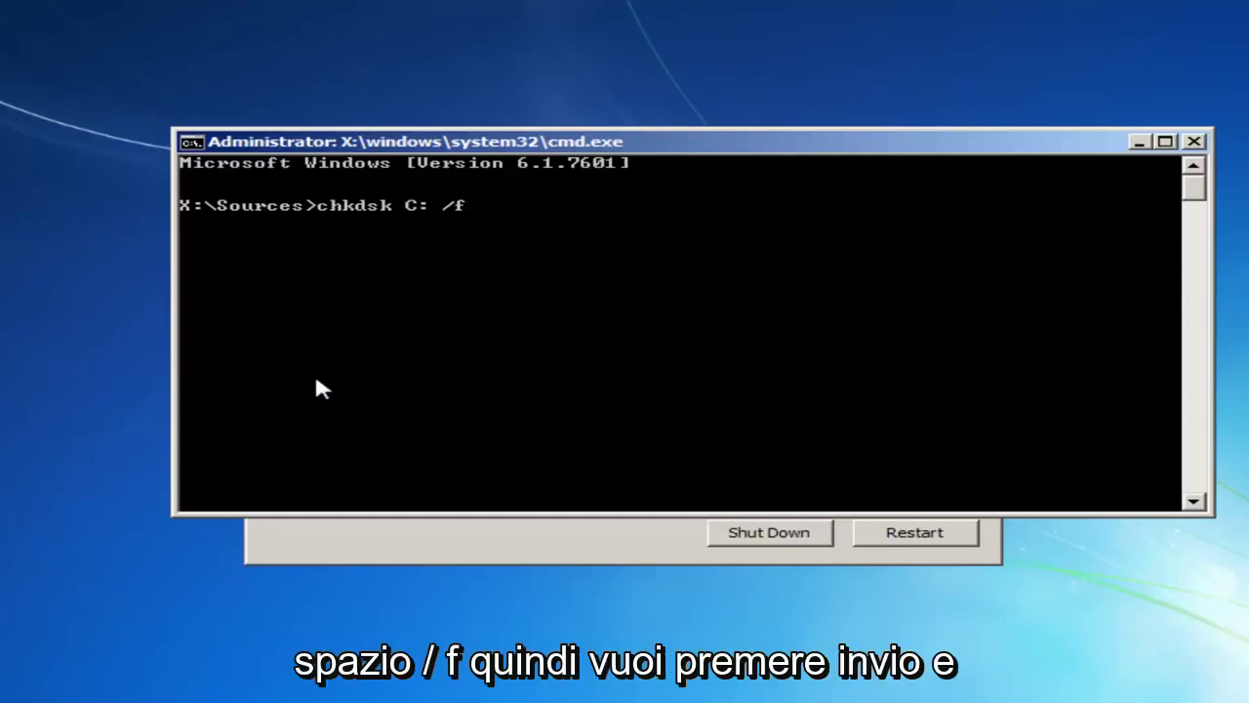
pyautogui.press('Return')
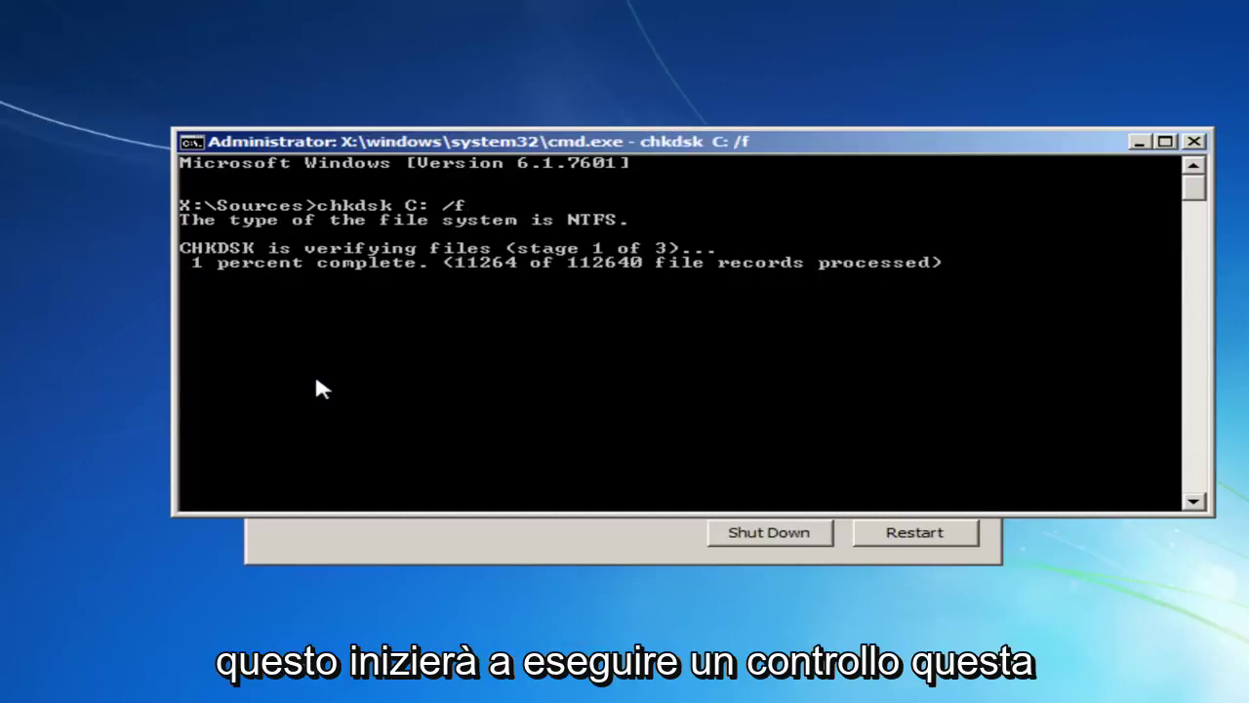
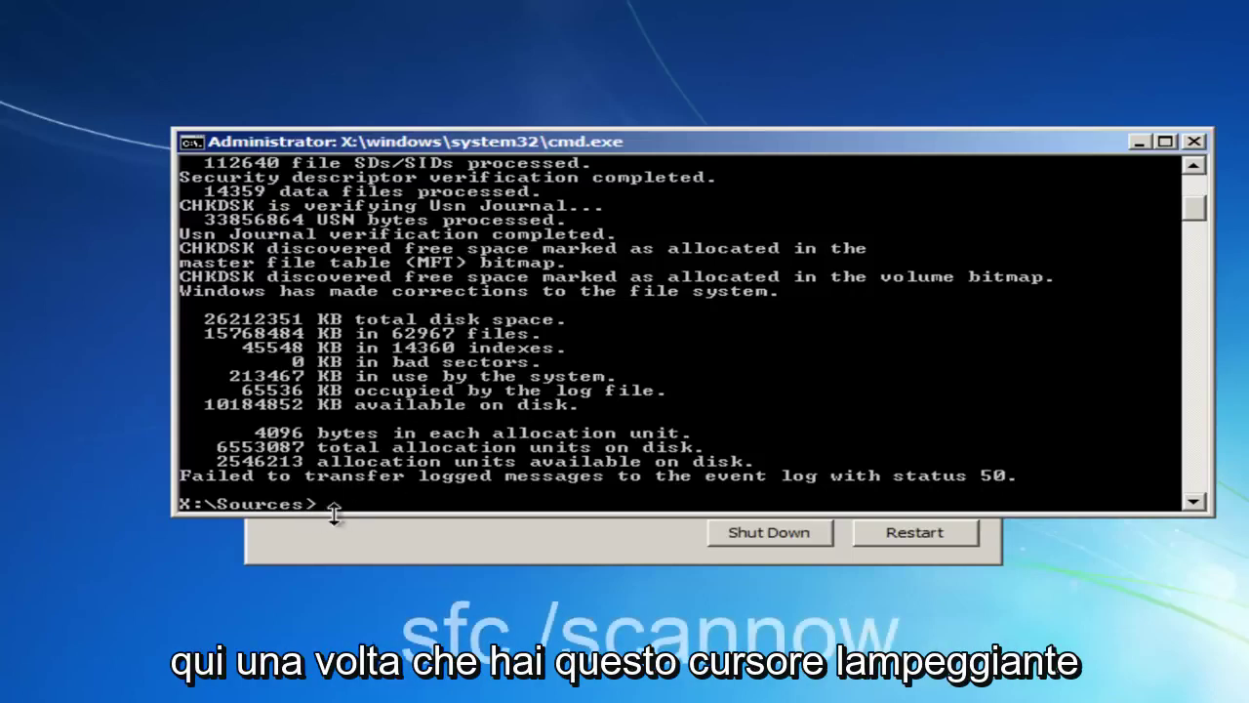
# Start a system file scan from the recovery Command Prompt with sfc /scannow
pyautogui.write('sfc')
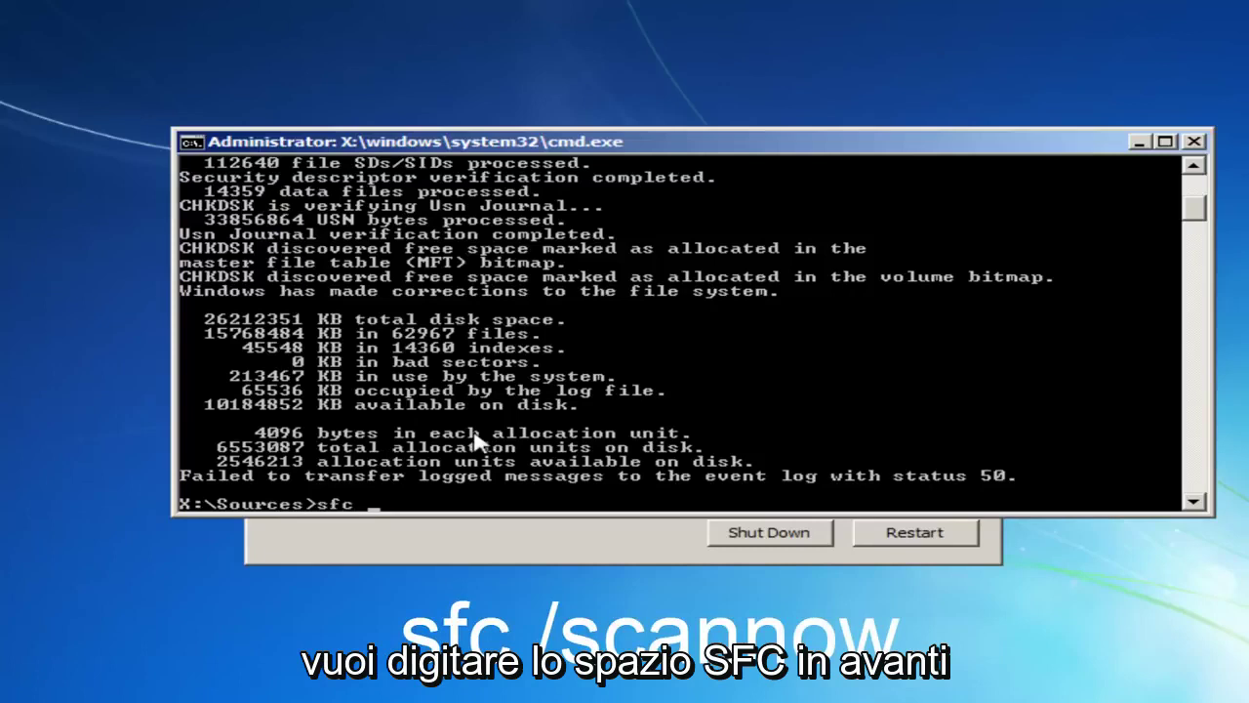
pyautogui.write(' /scannow')
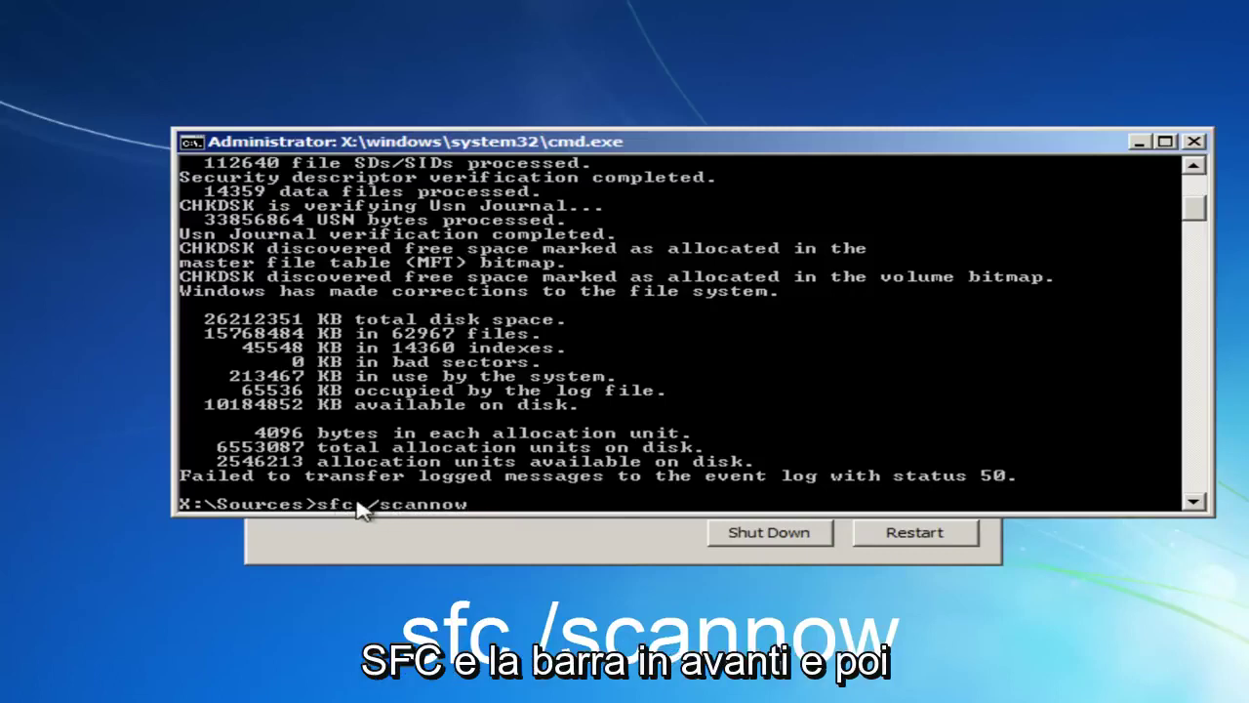
pyautogui.press('Return')
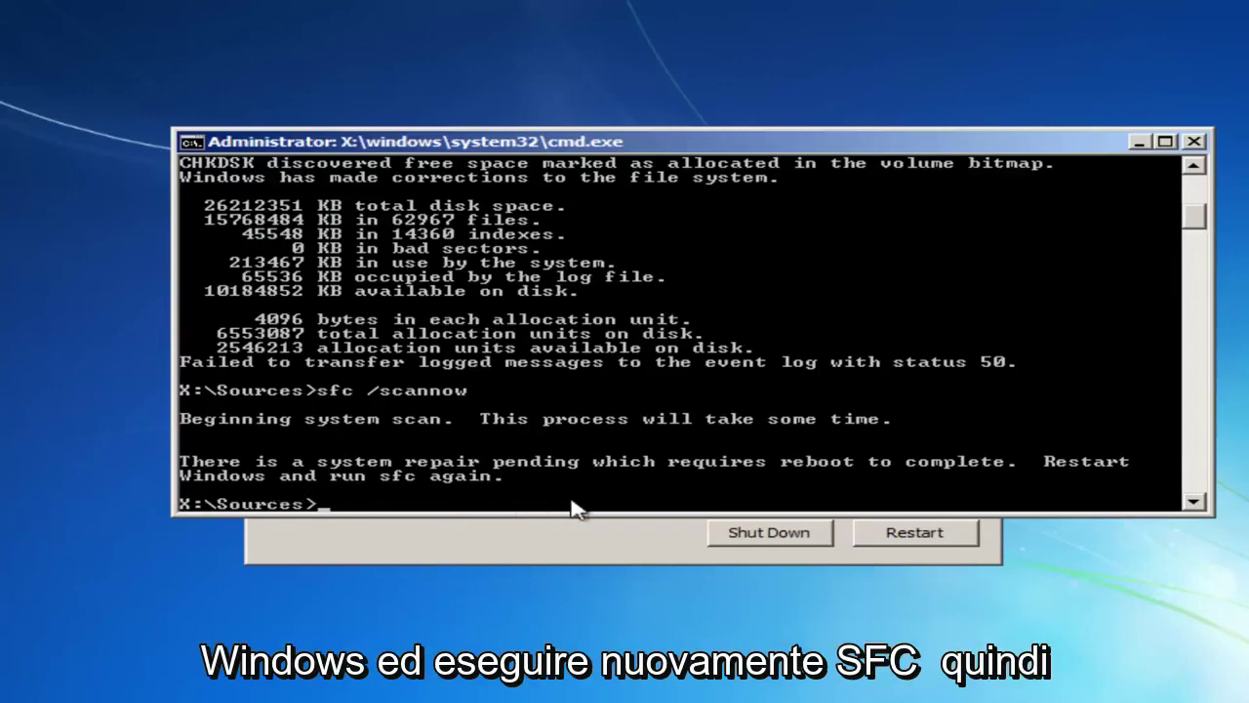
# Close the recovery Command Prompt and restart the computer from the System Recovery Options
pyautogui.scroll(-6, 812, 360)
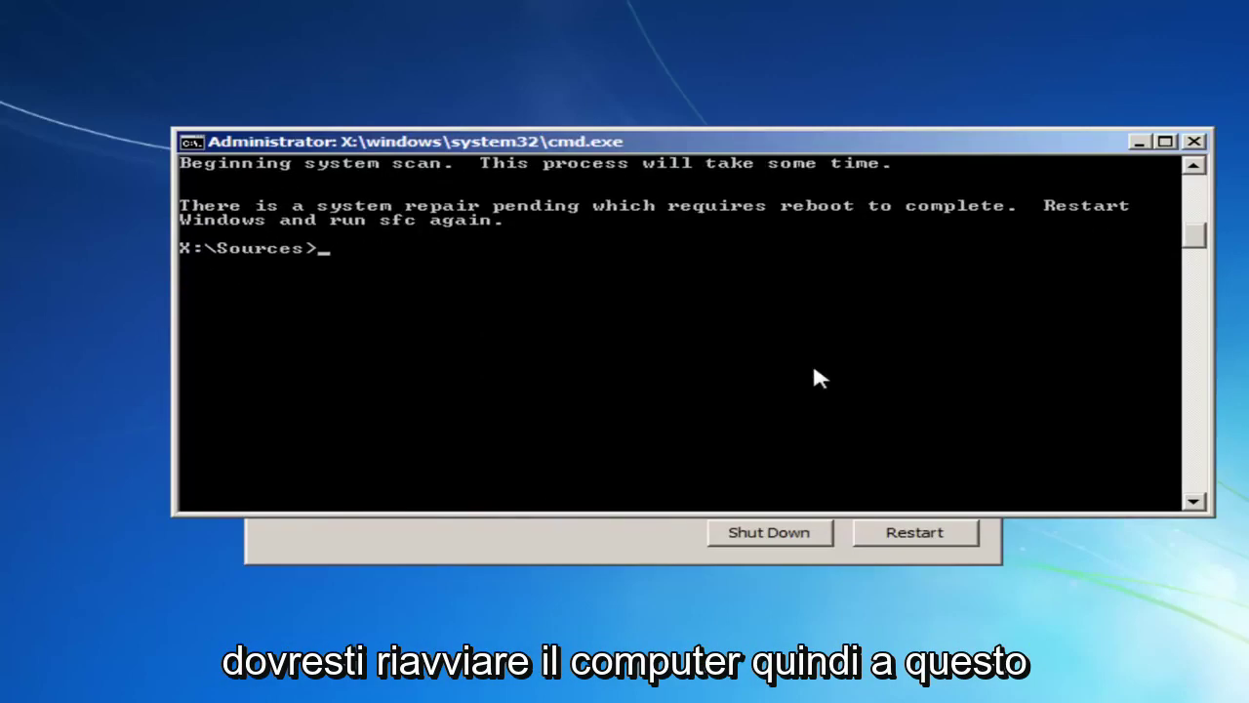
pyautogui.scroll(7, 812, 360)
pyautogui.click(1195, 143)
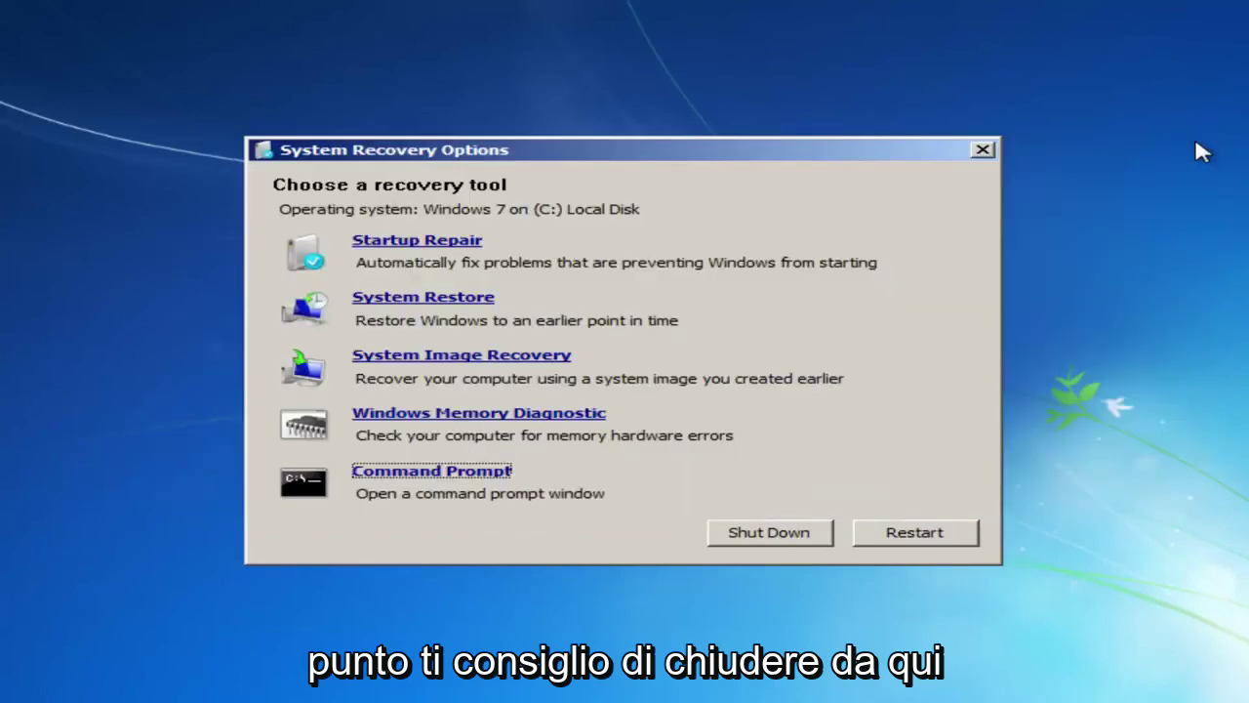
pyautogui.click(909, 543)
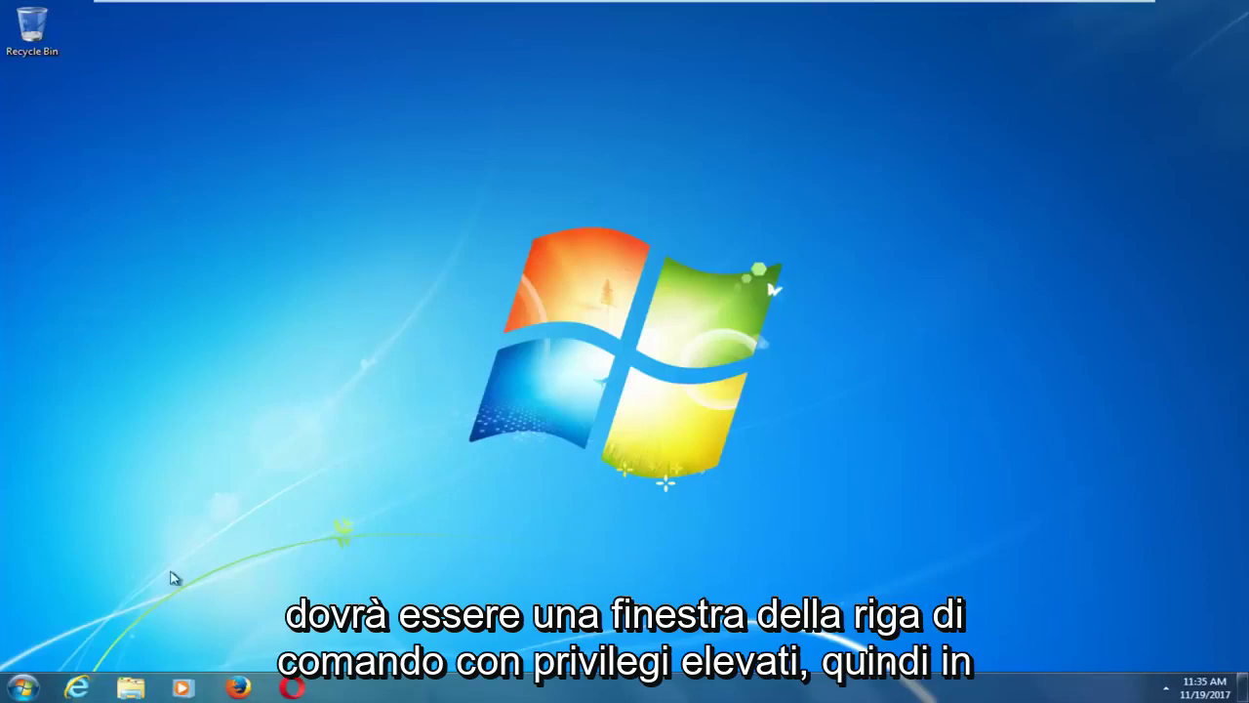
# Find Command Prompt on the restarted Windows 7 system, run it as administrator and allow it to make changes
pyautogui.click(21, 689)
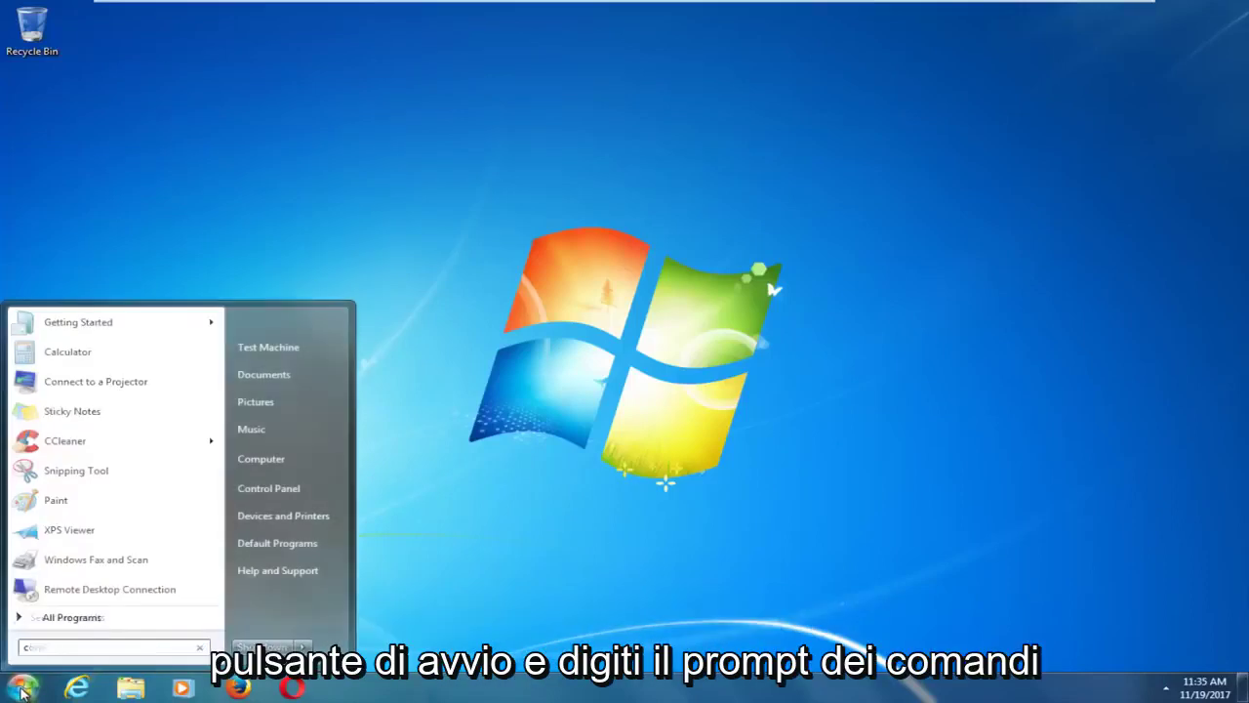
pyautogui.write('command prompt')
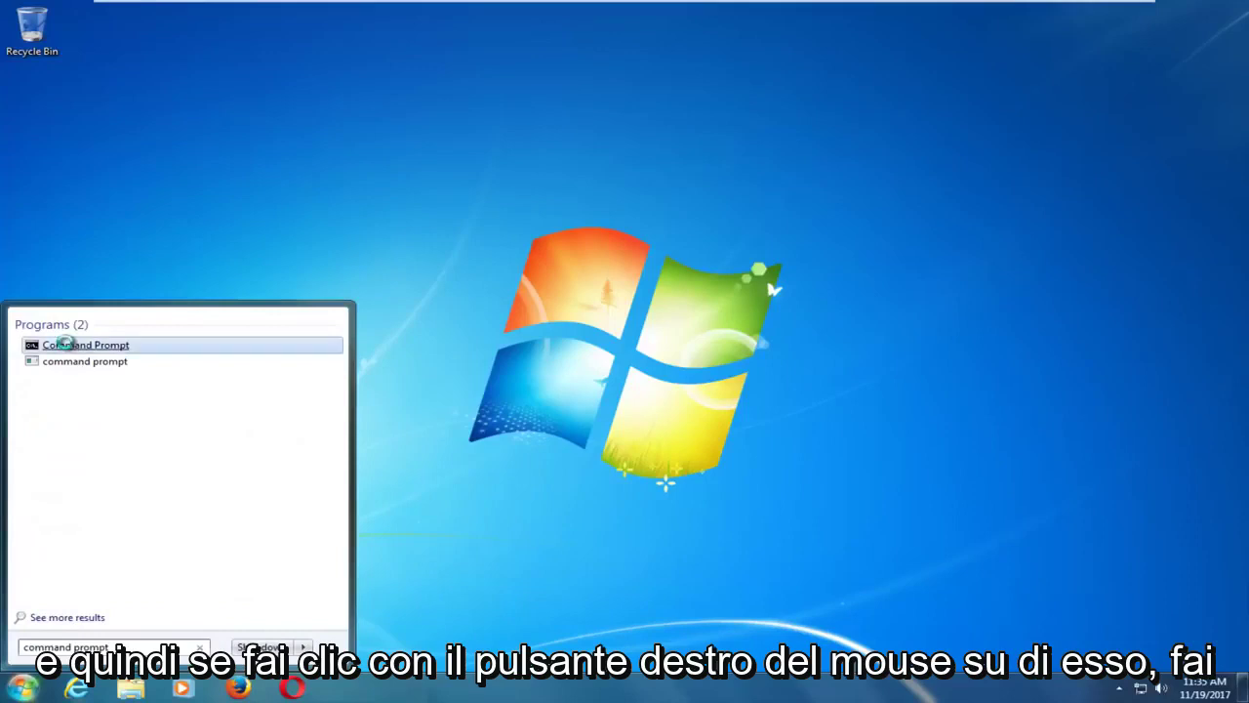
pyautogui.rightClick(66, 345)
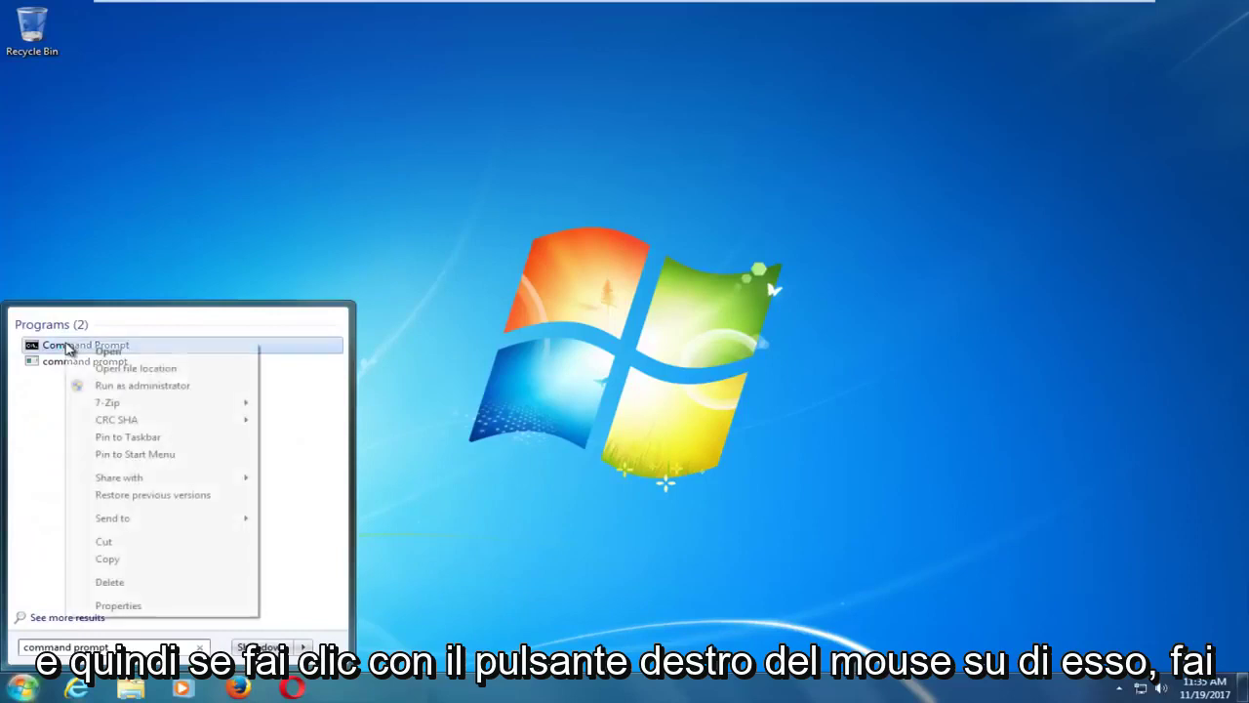
pyautogui.click(107, 387)
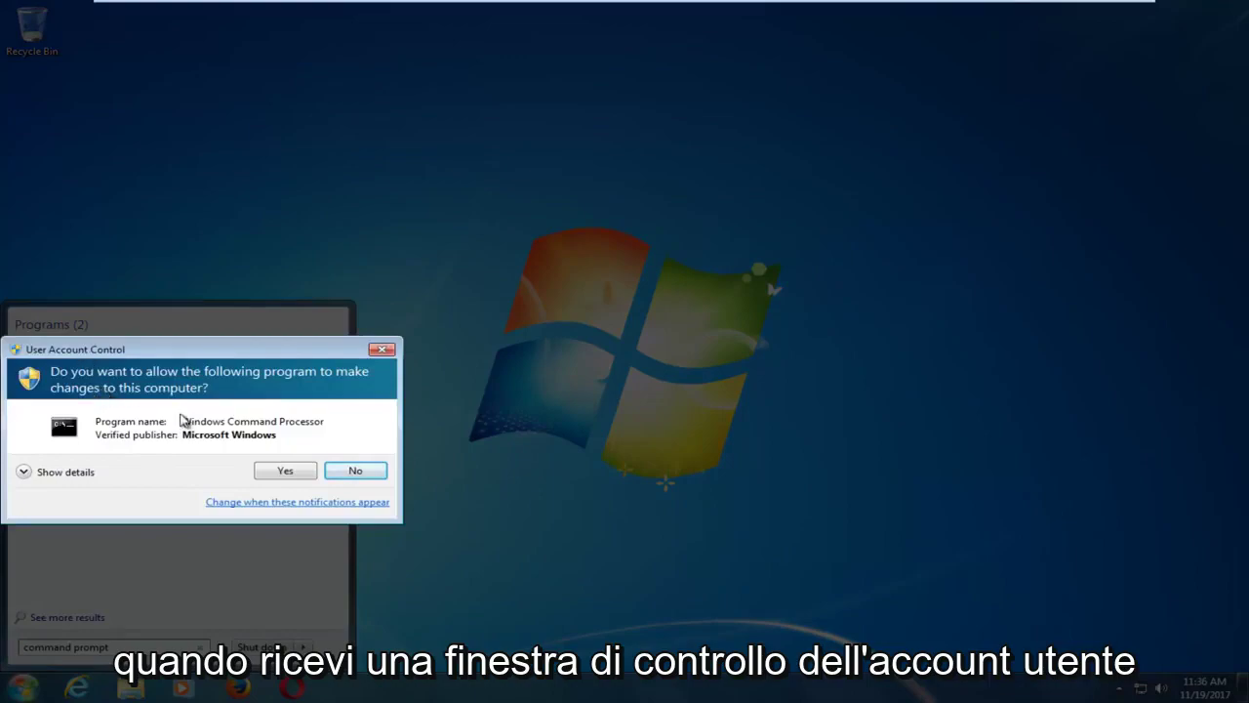
pyautogui.click(281, 476)
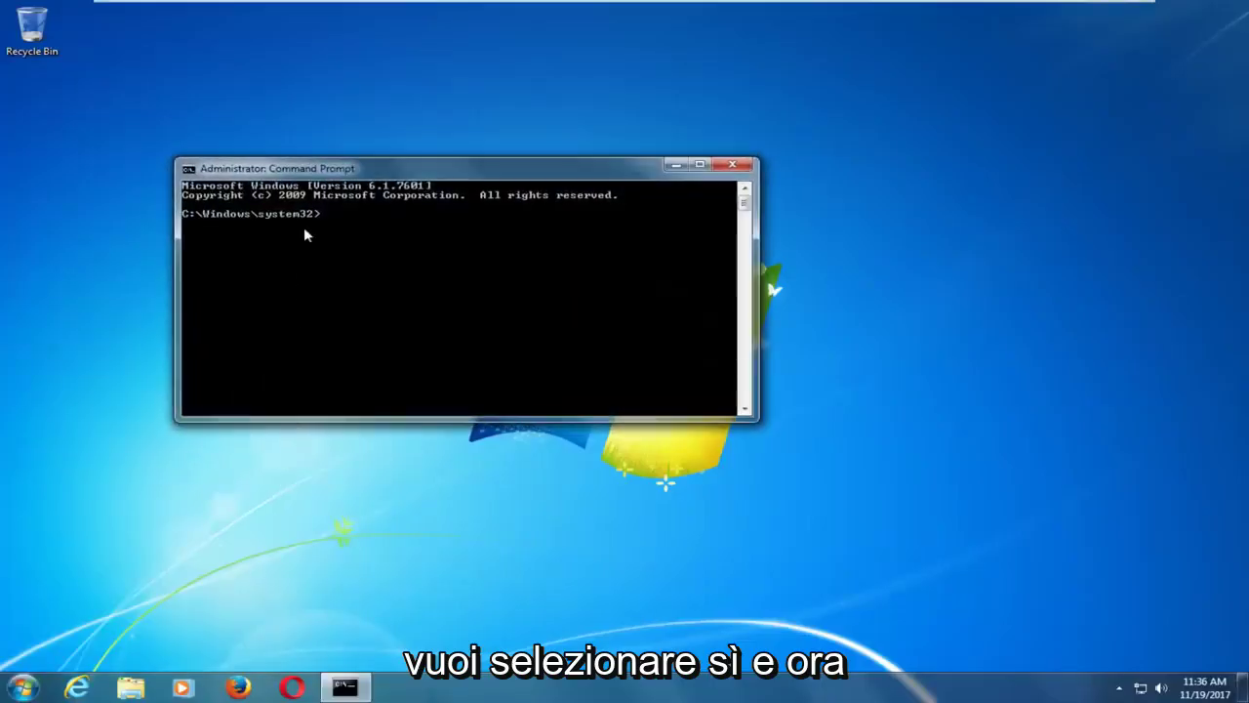
# Reposition the administrator Command Prompt window and run the system file check with sfc /scannow
pyautogui.moveTo(310, 173); pyautogui.dragTo(400, 174)
pyautogui.write('sfc ')
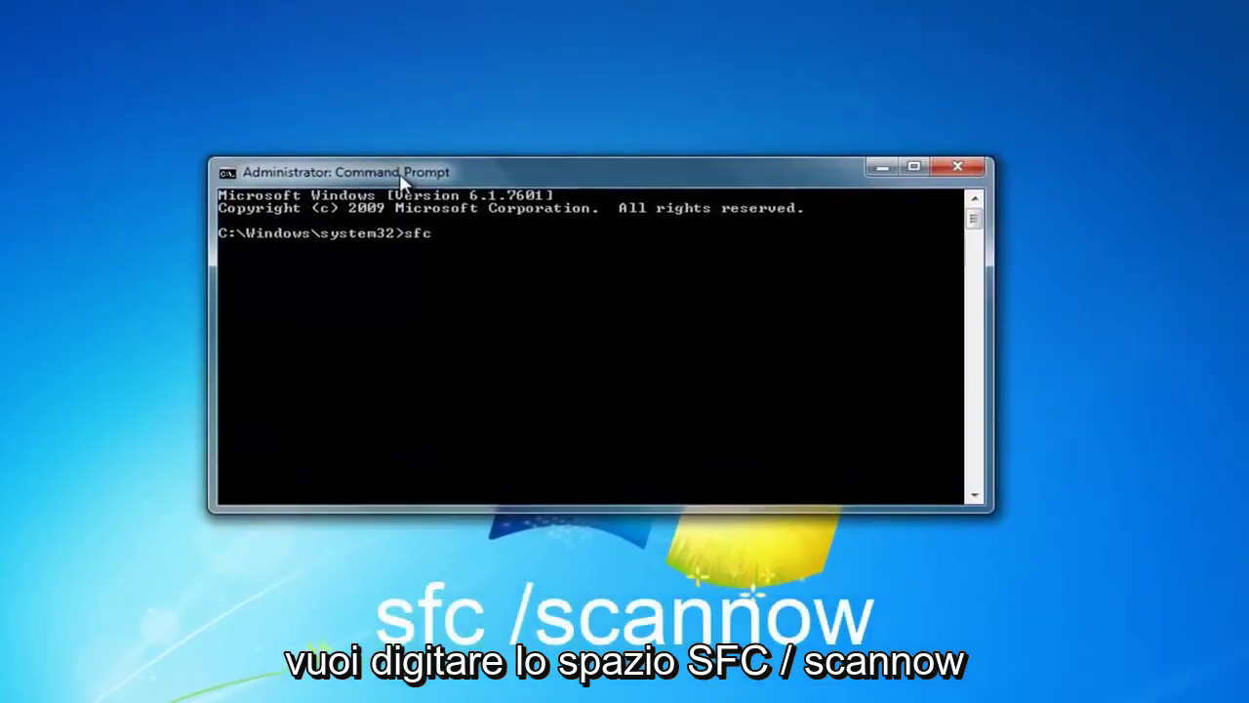
pyautogui.write('/scannow')
pyautogui.press('Return')
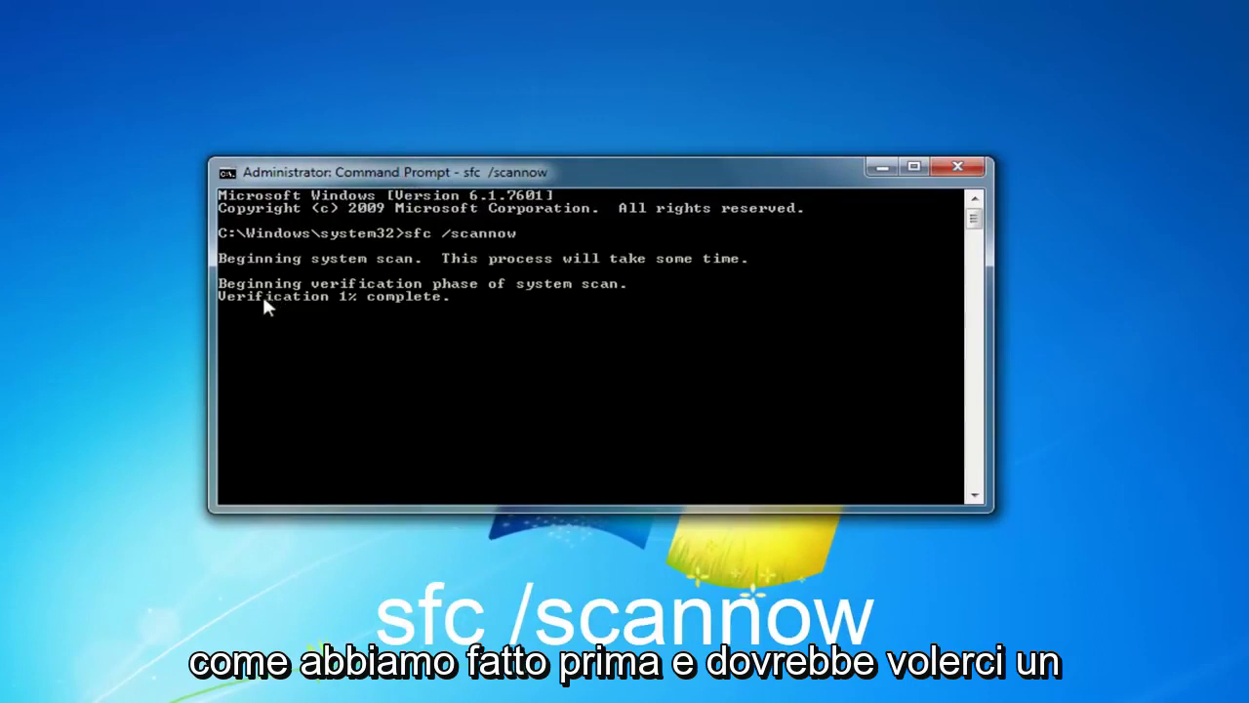